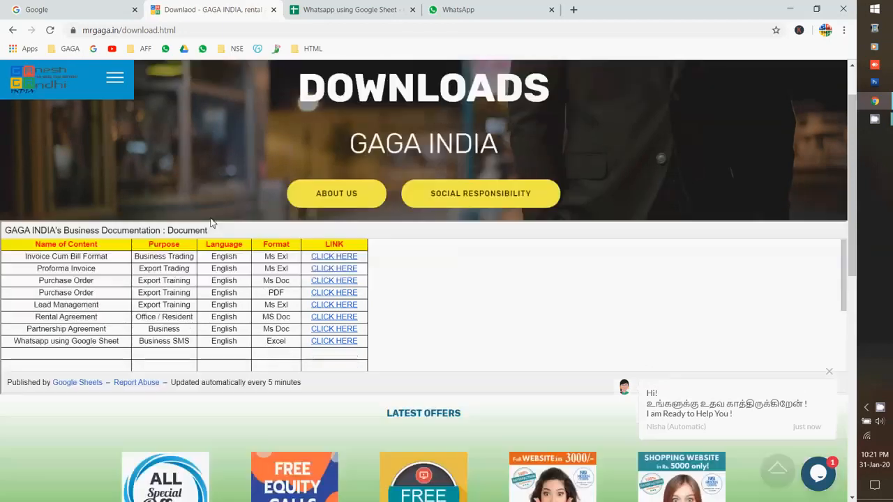
Close the chat greeting on the GAGA INDIA downloads page and switch to the Whatsapp using Google Sheet spreadsheet
{"action": "left_click", "coordinate": [830, 374]}
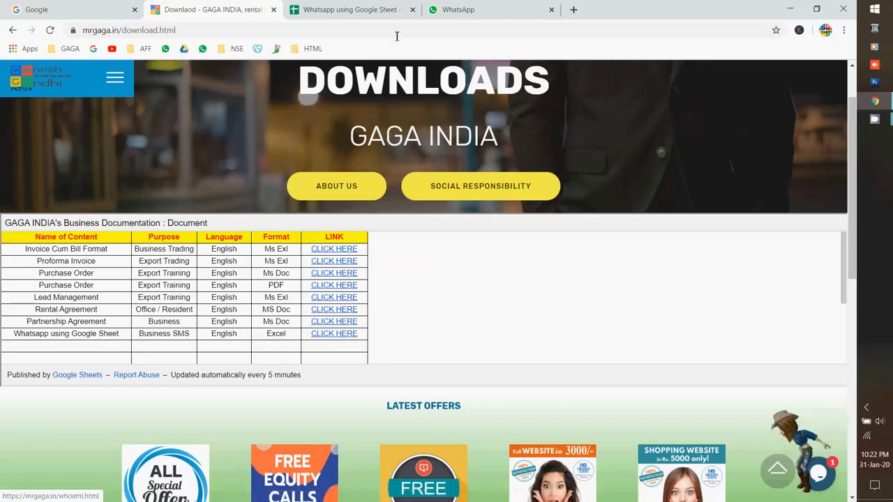
{"action": "left_click", "coordinate": [362, 18]}
Open the Rough data sheet and go over its Name, Mobile Number, ISD code 91 and Message Template cells
{"action": "left_click", "coordinate": [248, 491]}
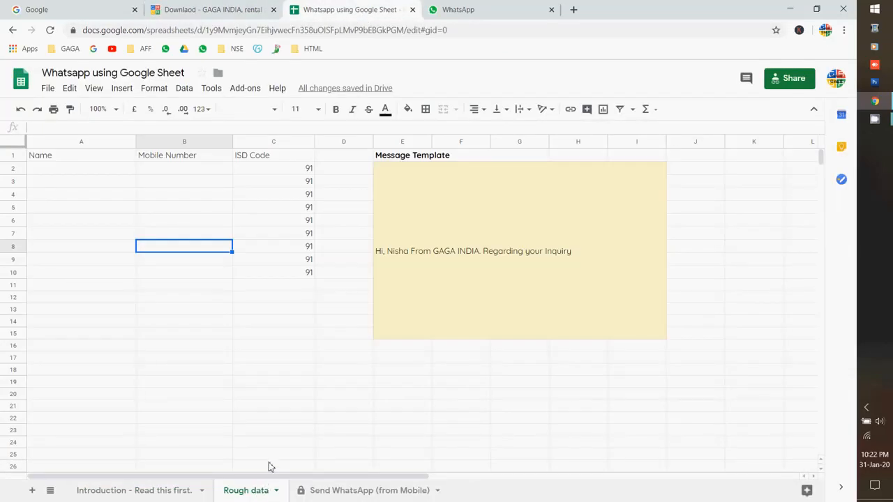
{"action": "left_click", "coordinate": [69, 170]}
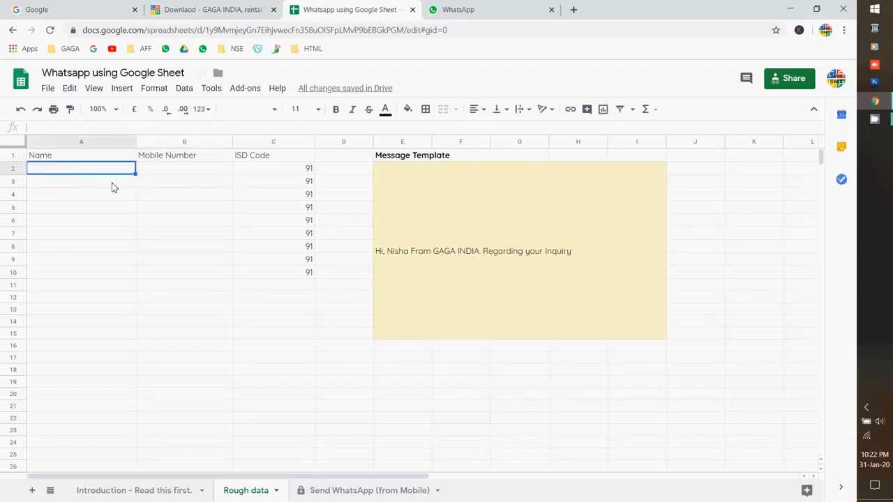
{"action": "left_click", "coordinate": [152, 172]}
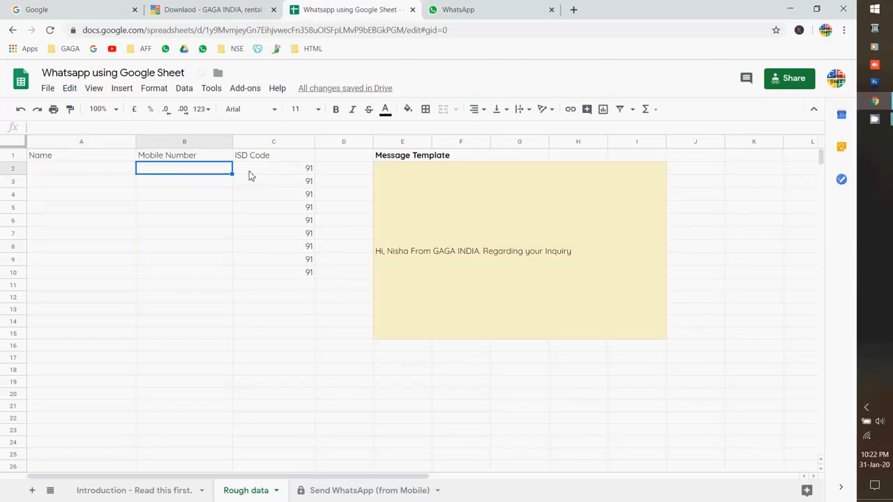
{"action": "left_click", "coordinate": [250, 175]}
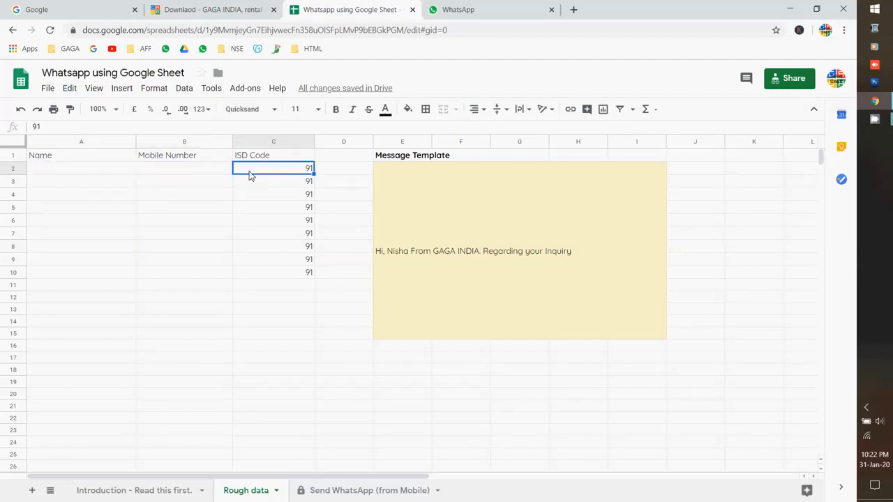
{"action": "left_click", "coordinate": [404, 220]}
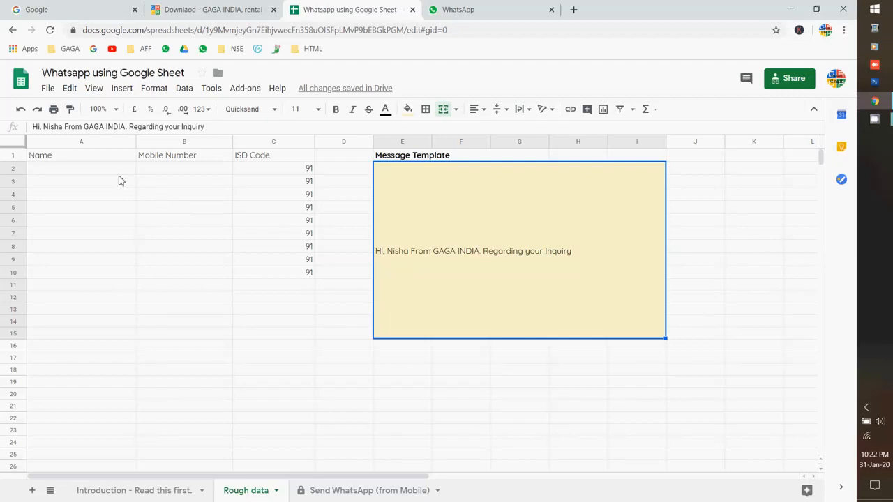
Insert 'I am' after 'Hi,' in the message template and confirm the new wording
{"action": "left_click", "coordinate": [42, 127]}
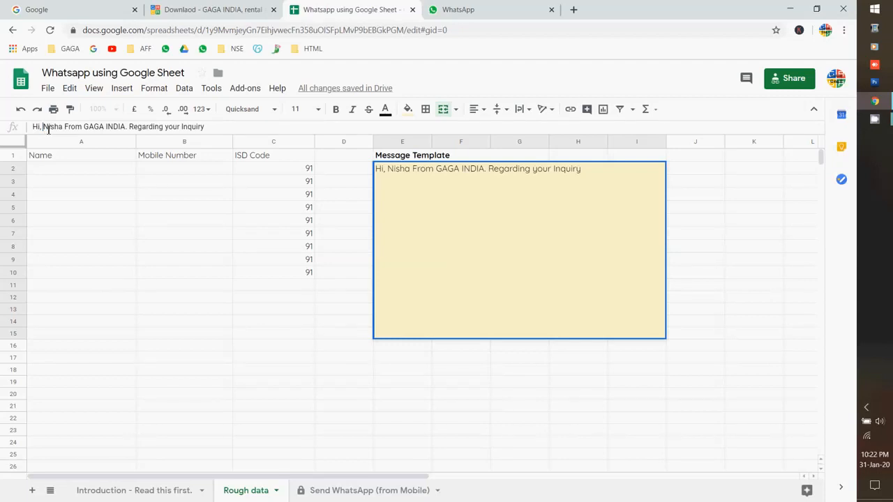
{"action": "type", "text": "Iam"}
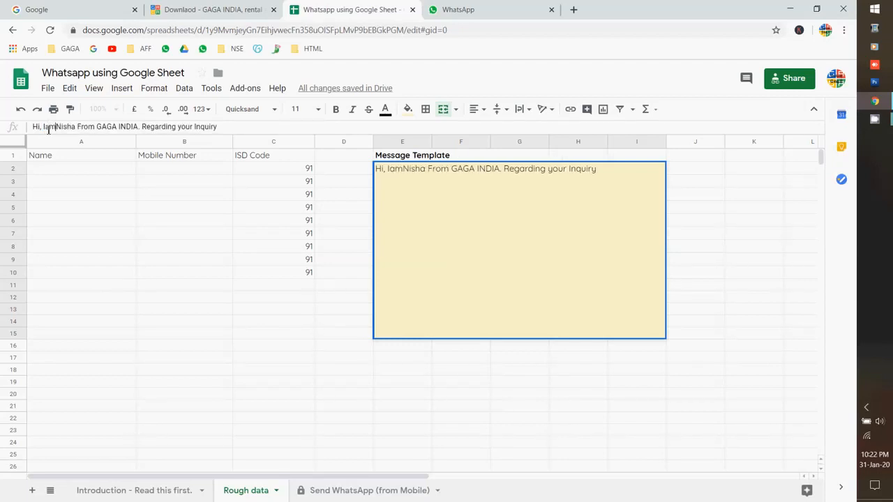
{"action": "key", "text": "BackSpace"}
{"action": "key", "text": "BackSpace"}
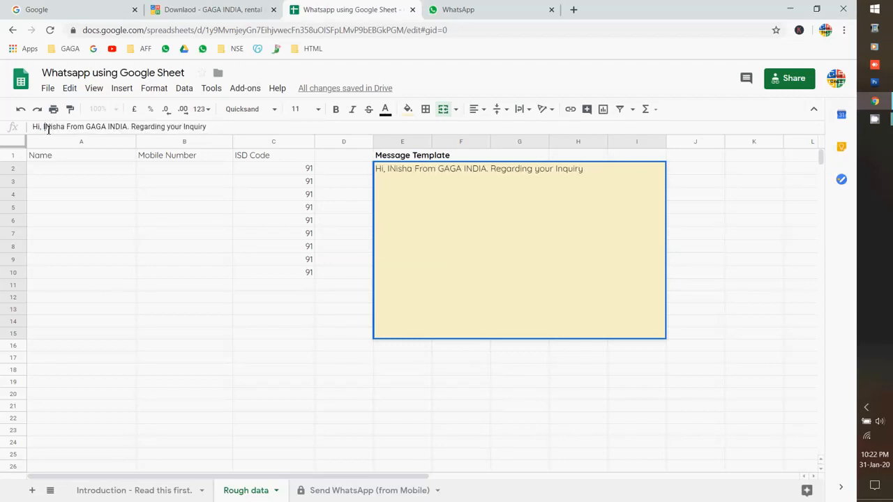
{"action": "type", "text": "am"}
{"action": "key", "text": "Return"}
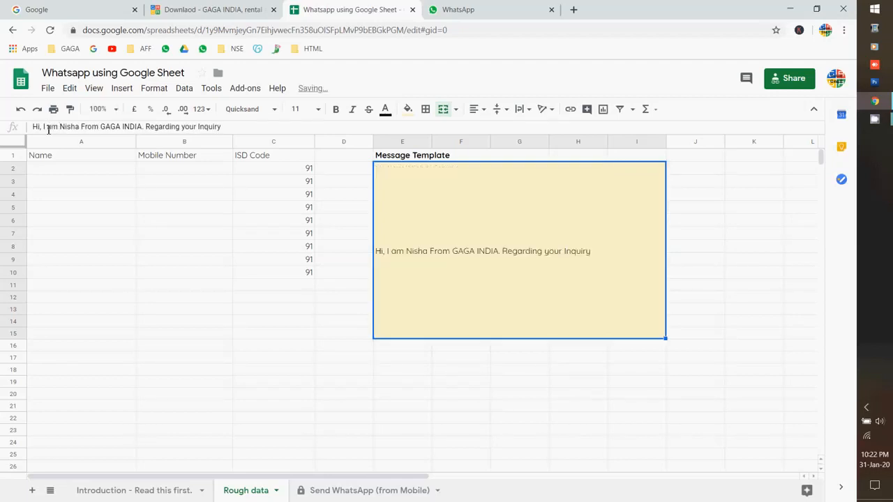
{"action": "left_click", "coordinate": [560, 409]}
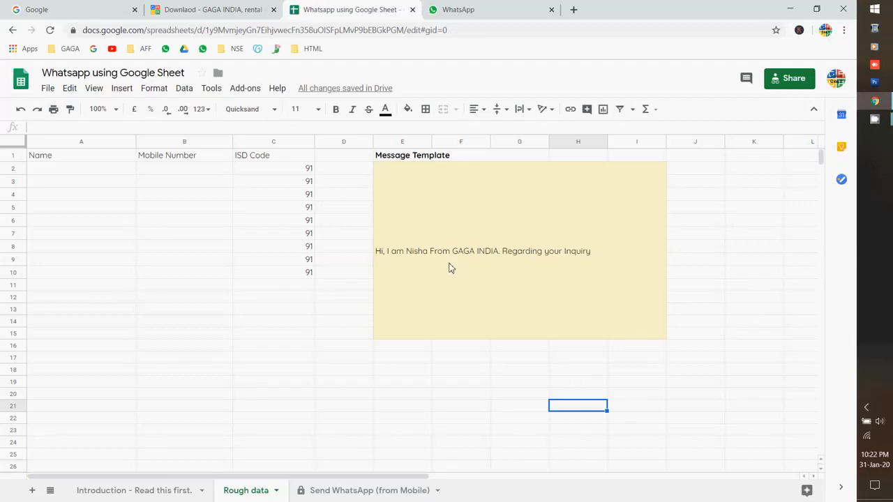
{"action": "left_click", "coordinate": [396, 277]}
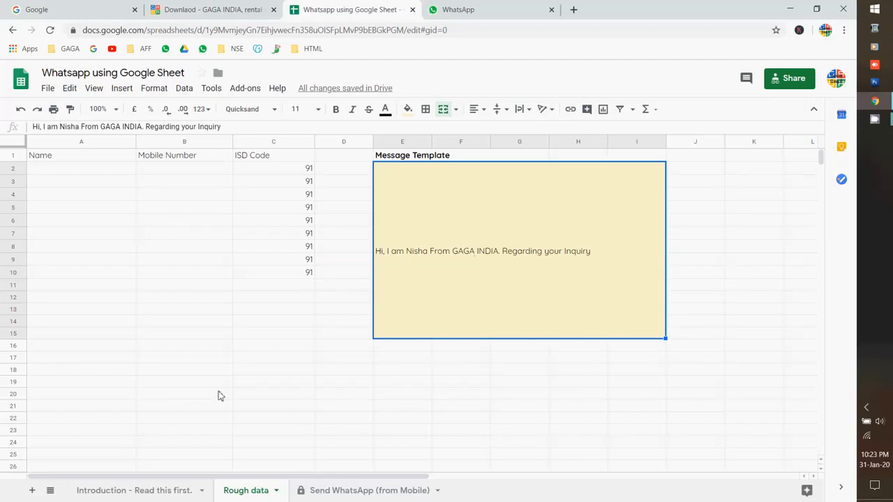
Fill row 2 with the contact's name, ISD code 1 and their mobile number
{"action": "left_click", "coordinate": [80, 174]}
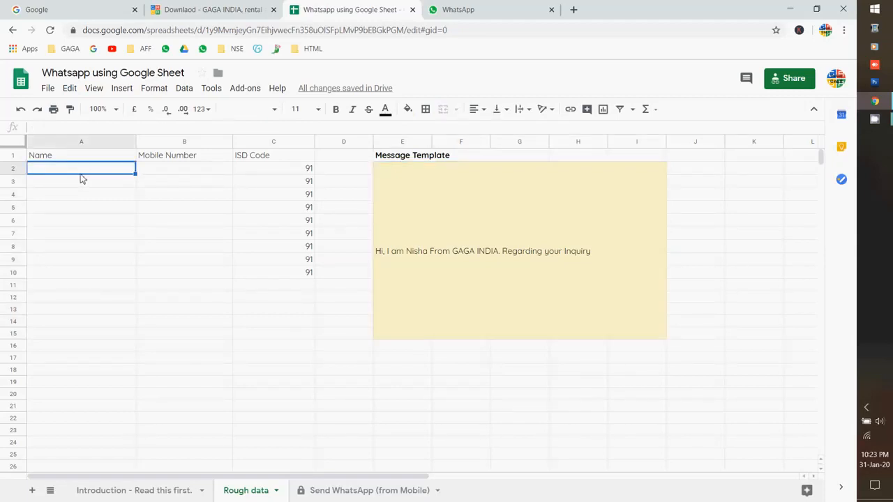
{"action": "type", "text": "David"}
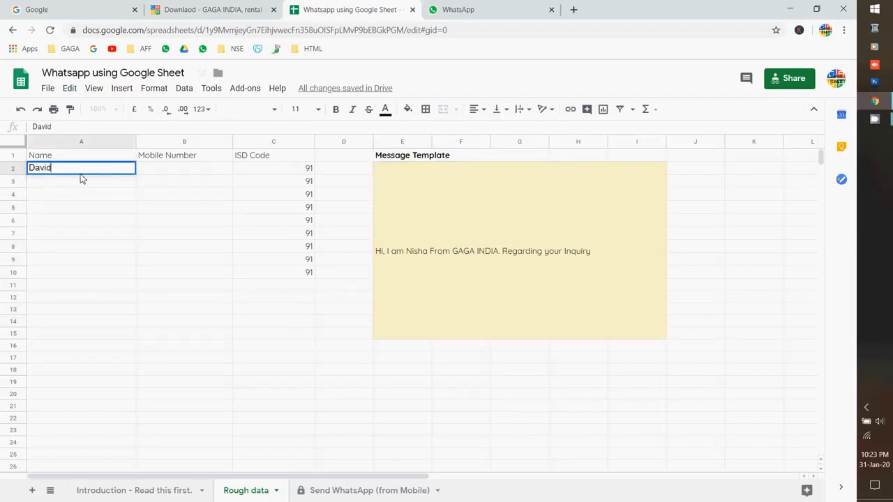
{"action": "key", "text": "Tab"}
{"action": "key", "text": "Tab"}
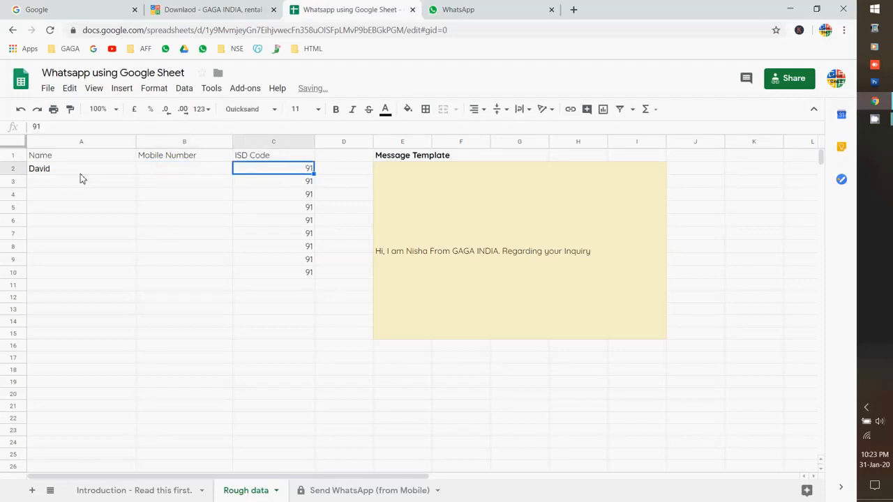
{"action": "type", "text": "1"}
{"action": "key", "text": "shift+Tab"}
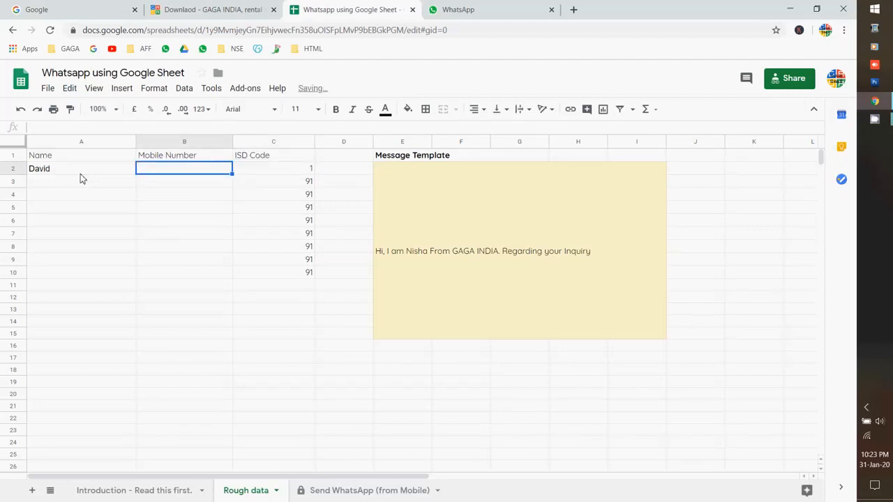
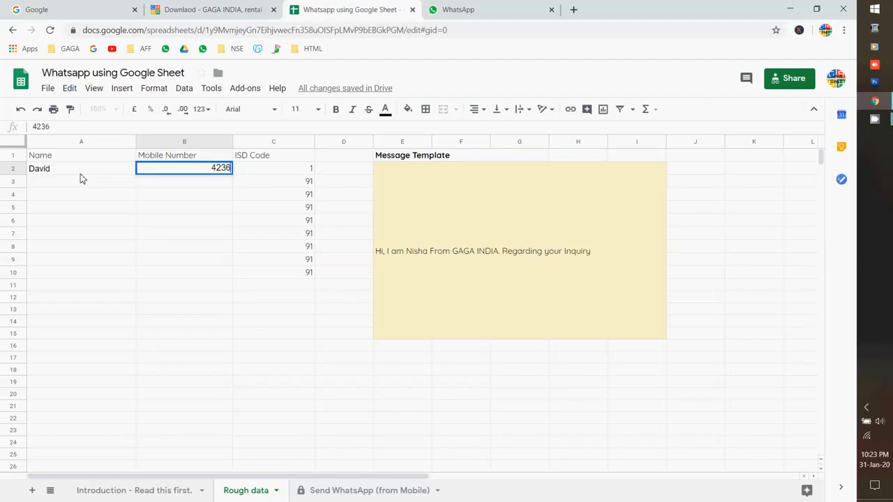
{"action": "key", "text": "Return"}
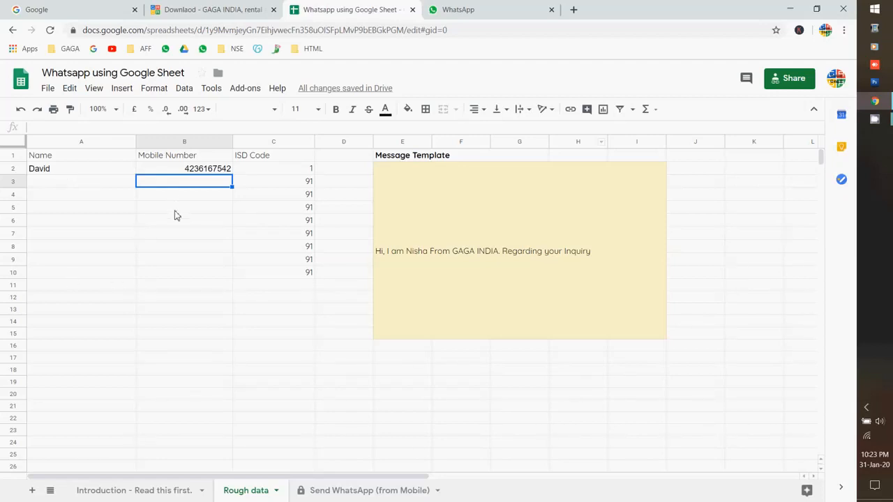
On the Send WhatsApp (from Mobile) sheet, follow the B2 'Send WA Now' link
{"action": "left_click", "coordinate": [337, 492]}
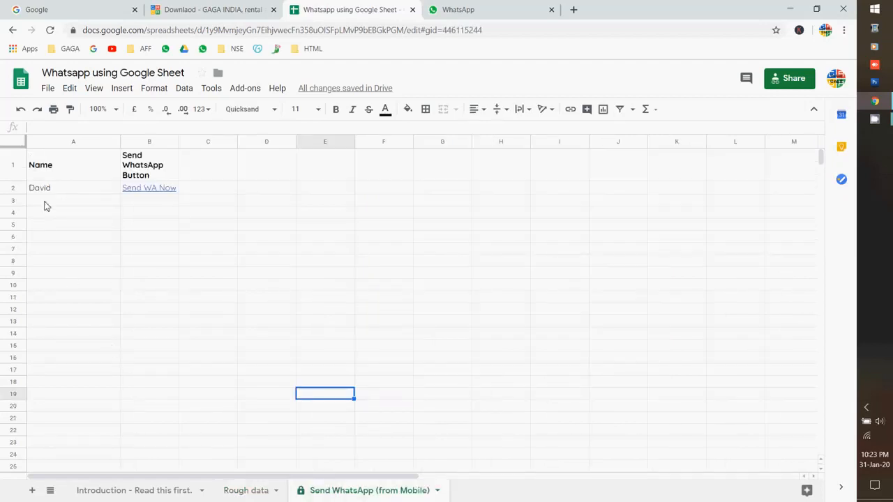
{"action": "left_click", "coordinate": [133, 191]}
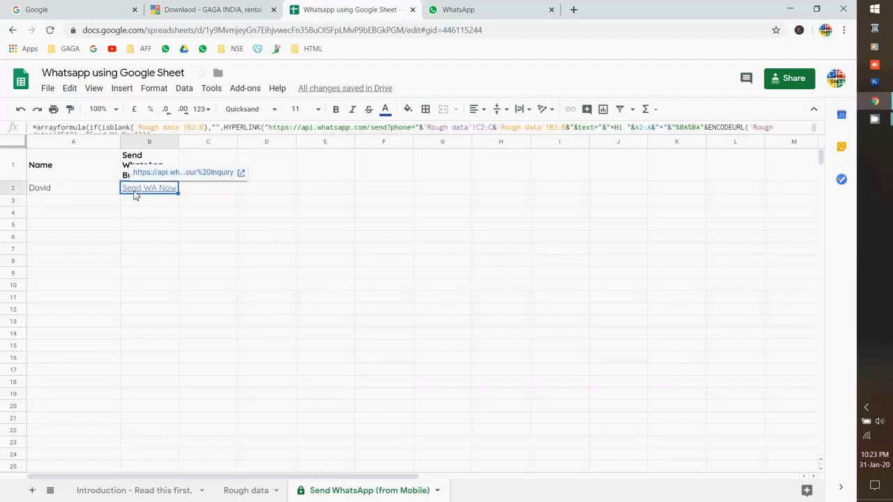
{"action": "left_click", "coordinate": [189, 175]}
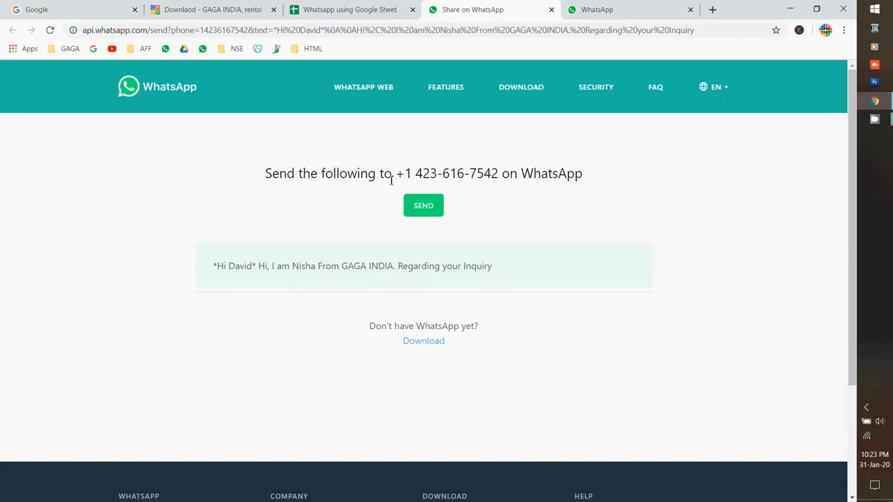
Send the templated greeting from the share page and continue it in WhatsApp Web
{"action": "left_click_drag", "start_coordinate": [397, 174], "coordinate": [499, 174]}
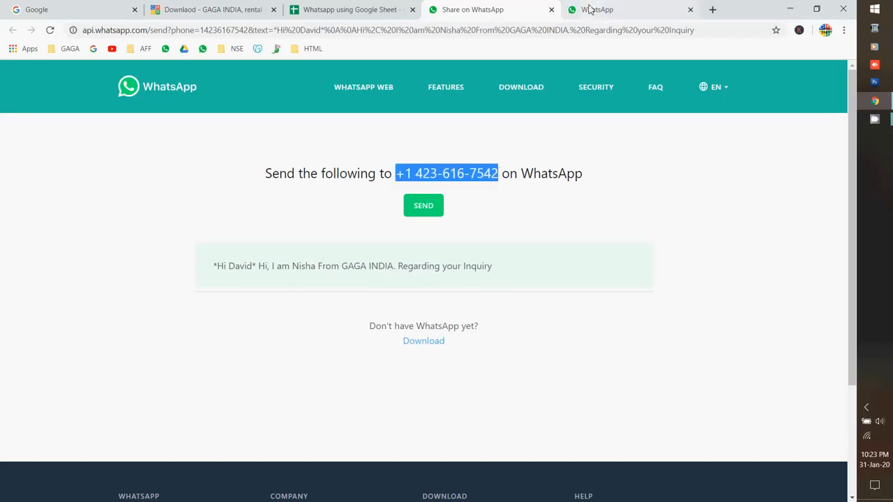
{"action": "left_click", "coordinate": [588, 10]}
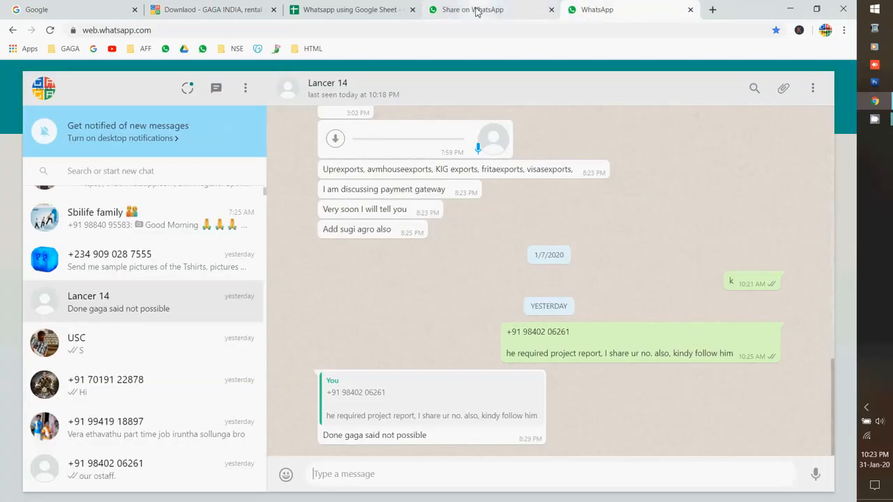
{"action": "left_click", "coordinate": [474, 10]}
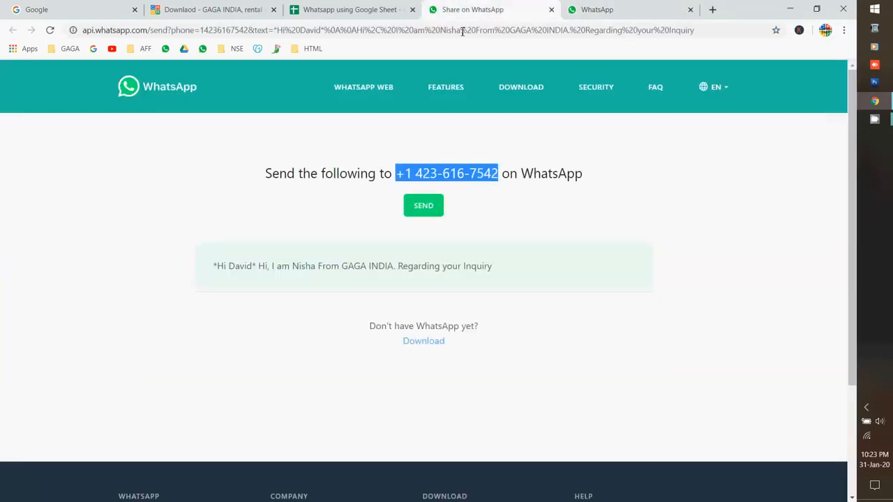
{"action": "left_click", "coordinate": [420, 209]}
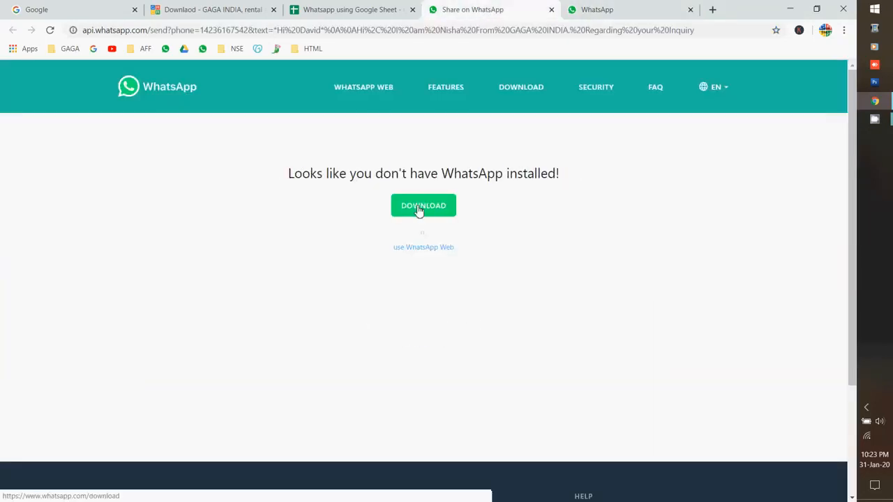
{"action": "left_click", "coordinate": [423, 250]}
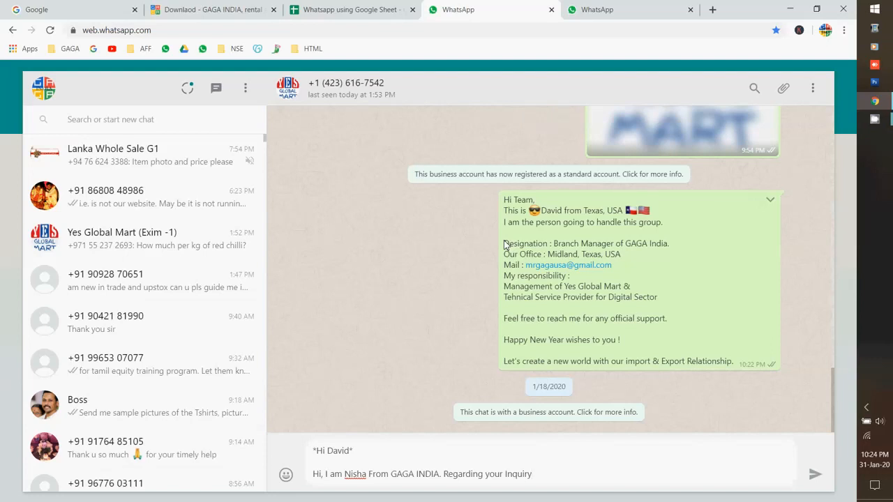
Send the prefilled GAGA INDIA greeting and open the contact's chat to confirm it was delivered
{"action": "key", "text": "Return"}
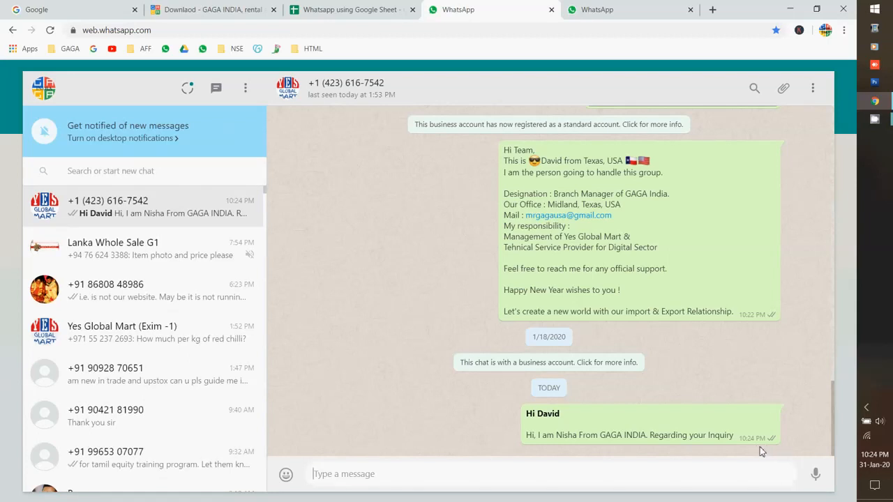
{"action": "left_click", "coordinate": [176, 252]}
{"action": "left_click", "coordinate": [172, 232]}
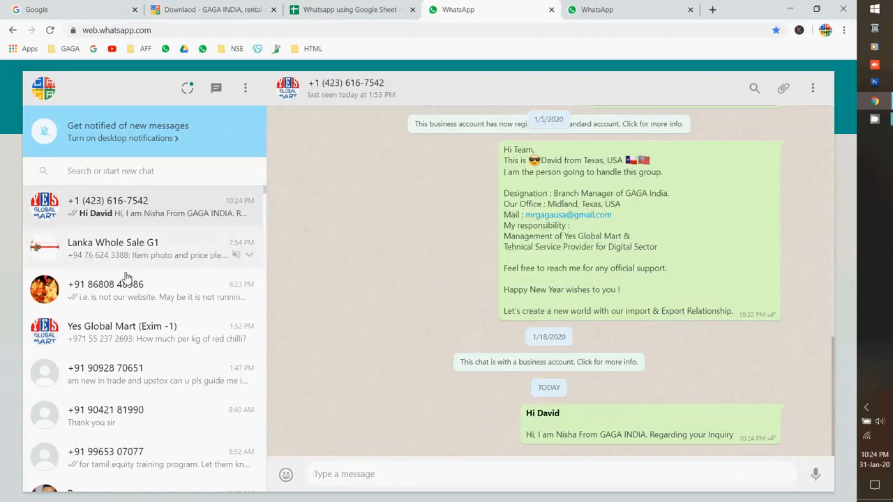
{"action": "scroll", "coordinate": [136, 307], "scroll_direction": "down", "scroll_amount": 10}
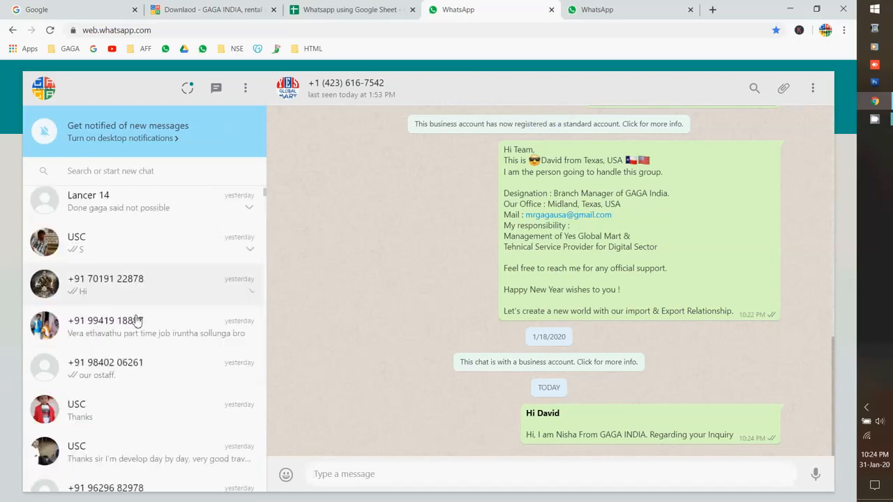
Return to the spreadsheet, open the Rough data sheet and select row 3's ISD code and mobile cells
{"action": "left_click", "coordinate": [318, 7]}
{"action": "left_click", "coordinate": [222, 226]}
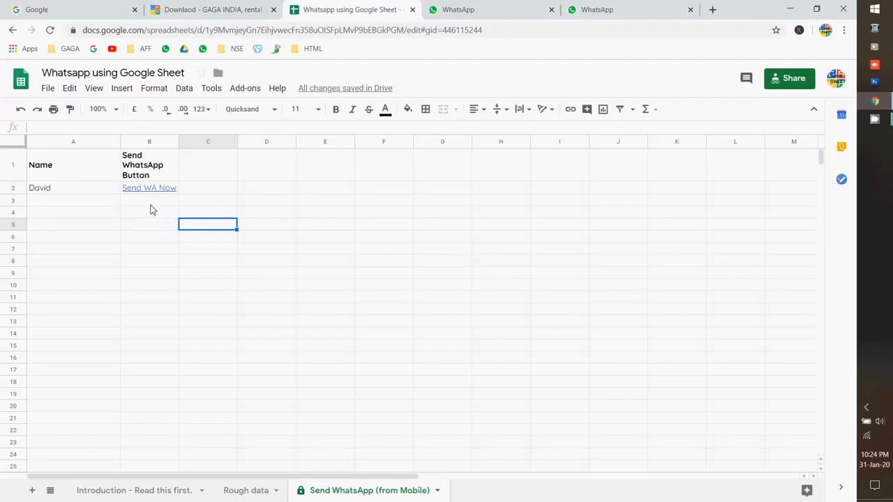
{"action": "left_click", "coordinate": [150, 201]}
{"action": "left_click", "coordinate": [238, 492]}
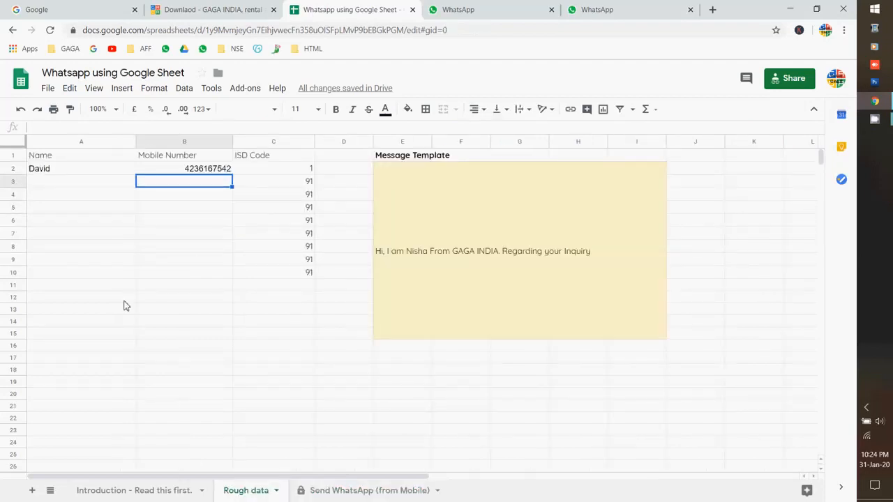
{"action": "left_click", "coordinate": [268, 183]}
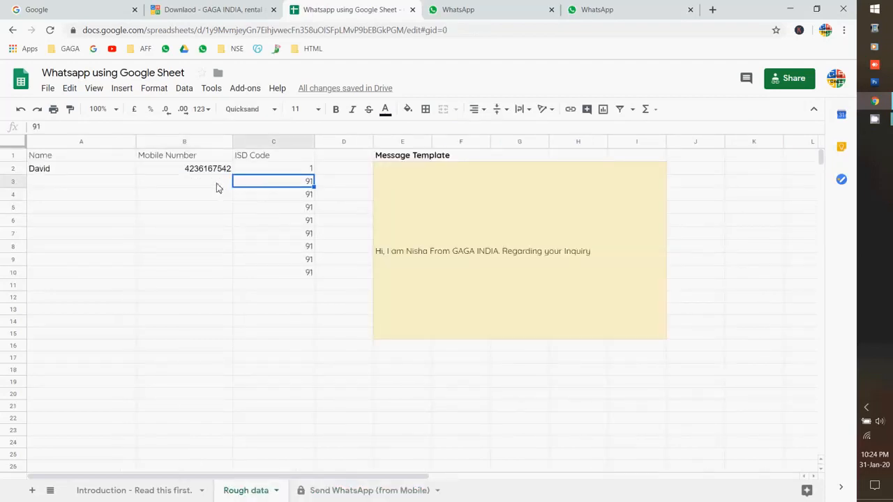
{"action": "left_click", "coordinate": [218, 186]}
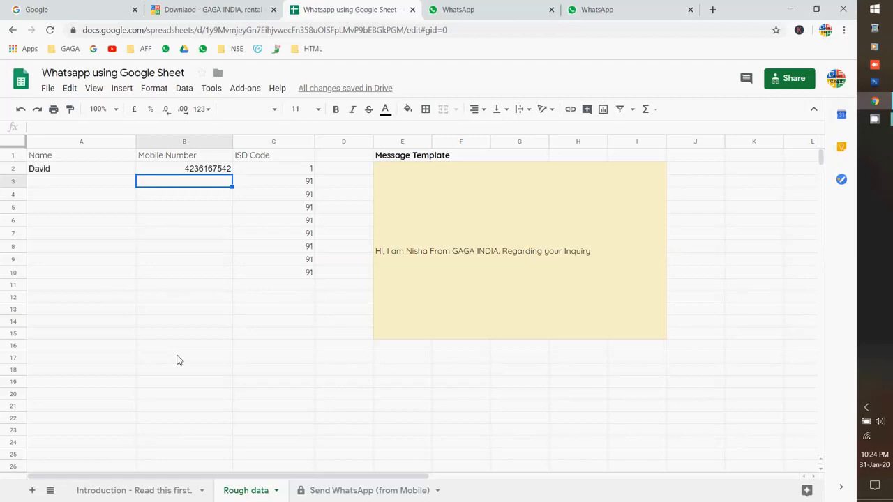
Open the WhatsApp Web account options, then close both WhatsApp tabs
{"action": "left_click", "coordinate": [501, 9]}
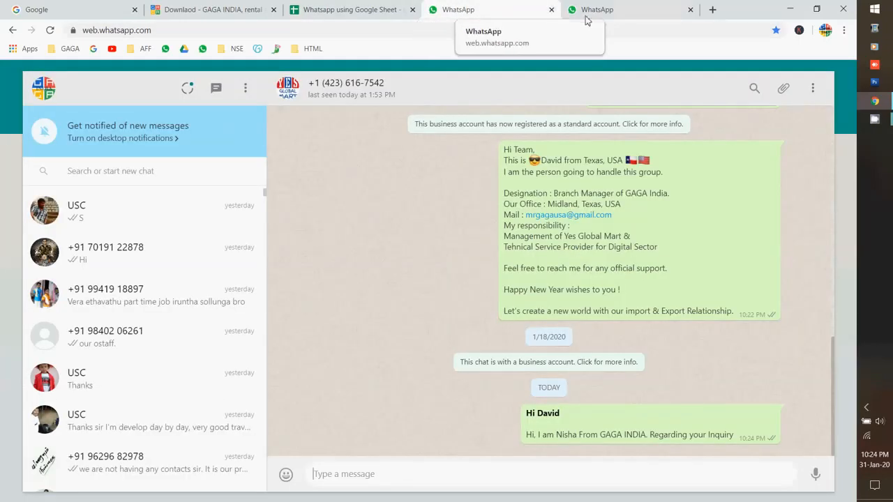
{"action": "left_click", "coordinate": [245, 89]}
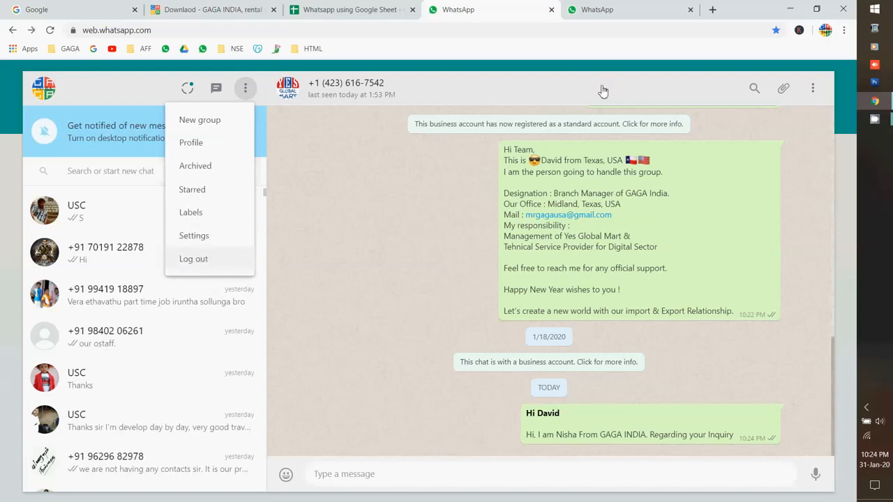
{"action": "left_click", "coordinate": [666, 13]}
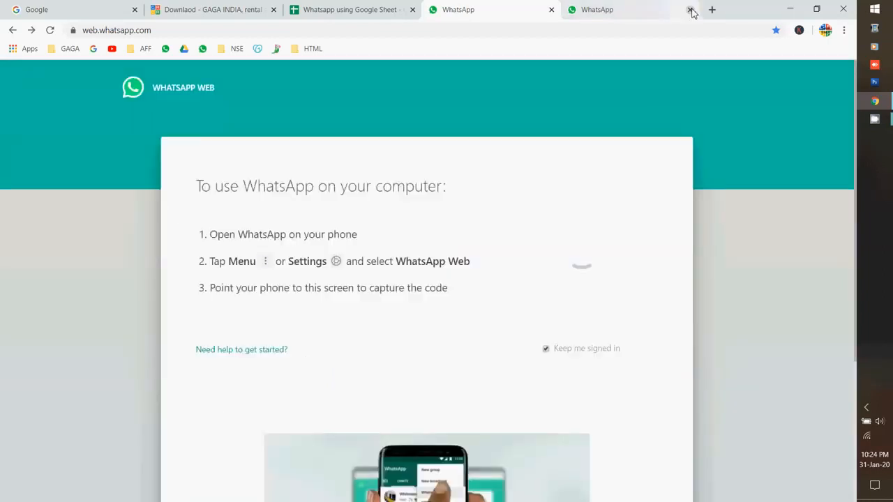
{"action": "left_click", "coordinate": [552, 9]}
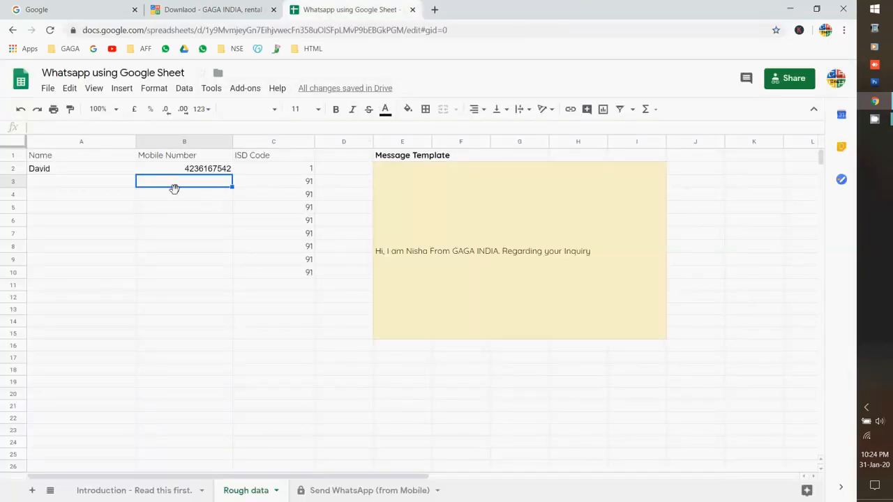
Enter a second contact's name and mobile number in A3 and B3 of Rough data
{"action": "left_click", "coordinate": [80, 184]}
{"action": "type", "text": "hfjkjhkjhkjhl"}
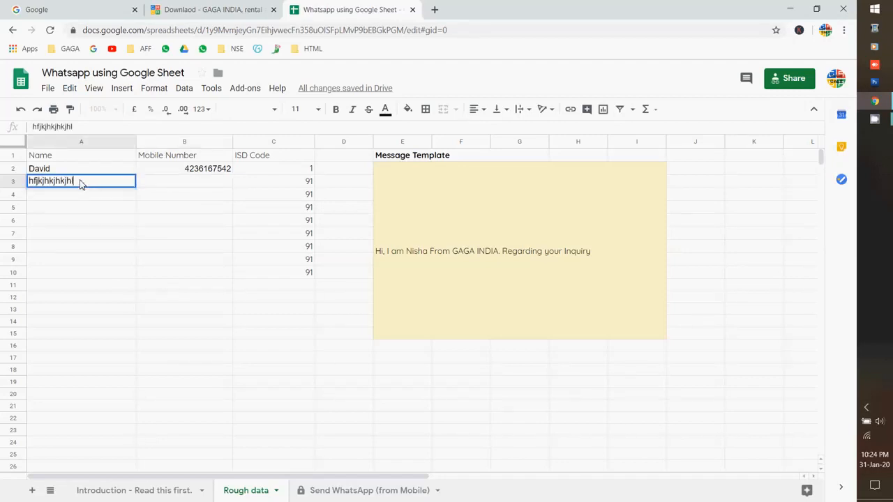
{"action": "key", "text": "Tab"}
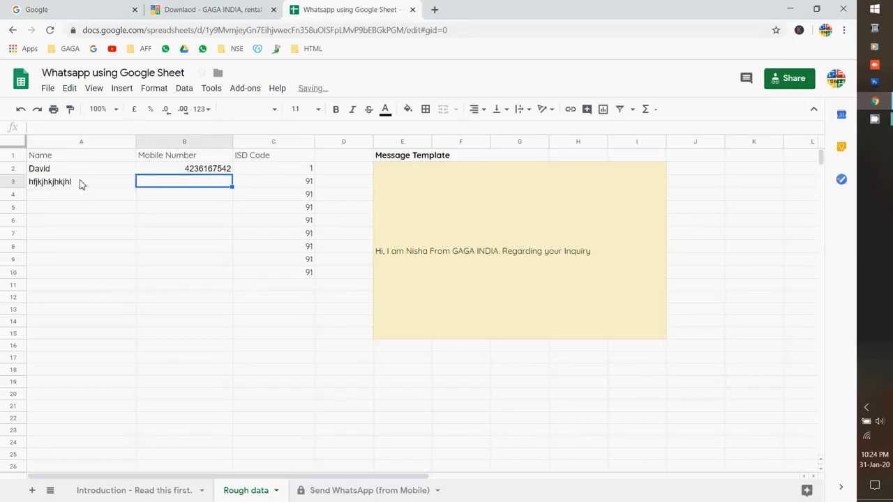
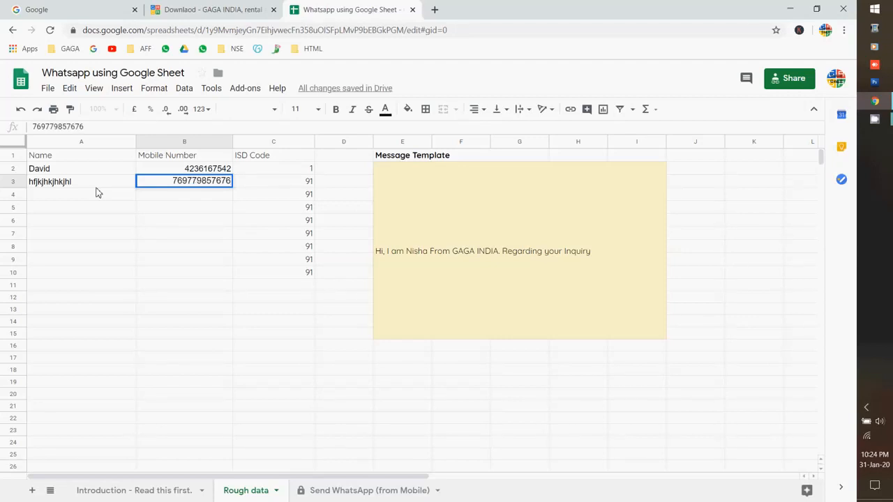
{"action": "key", "text": "Down"}
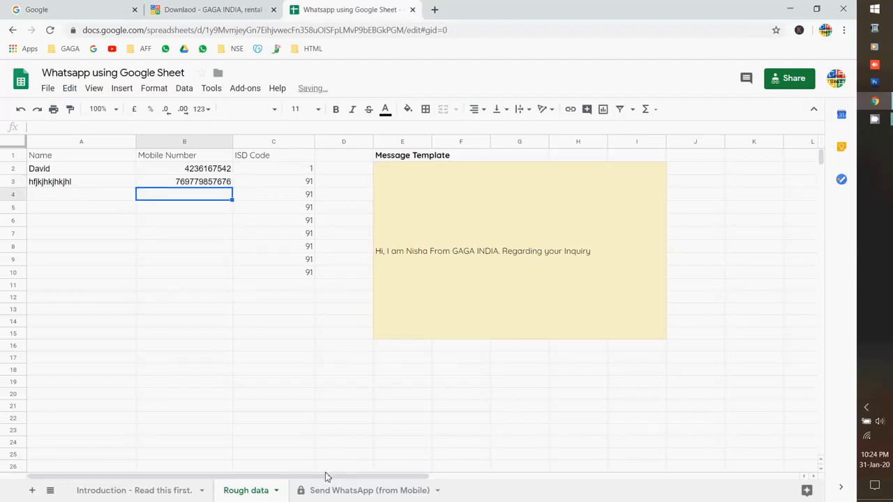
Test the new contact's Send WA Now link on the Send WhatsApp (from Mobile) sheet, then return to the downloads page
{"action": "left_click", "coordinate": [321, 490]}
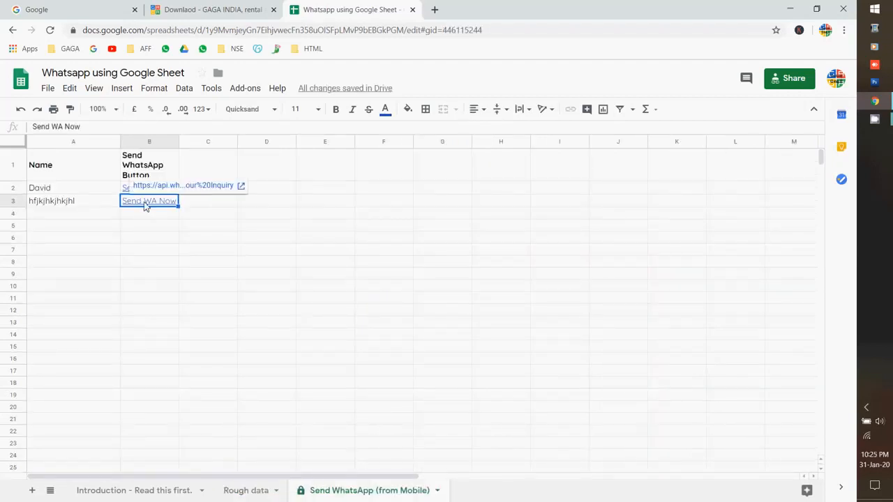
{"action": "left_click", "coordinate": [180, 187]}
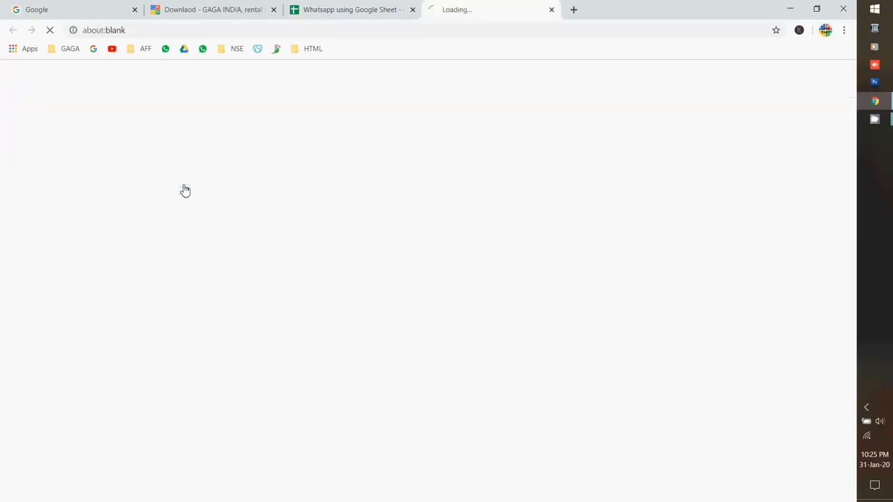
{"action": "left_click", "coordinate": [551, 9]}
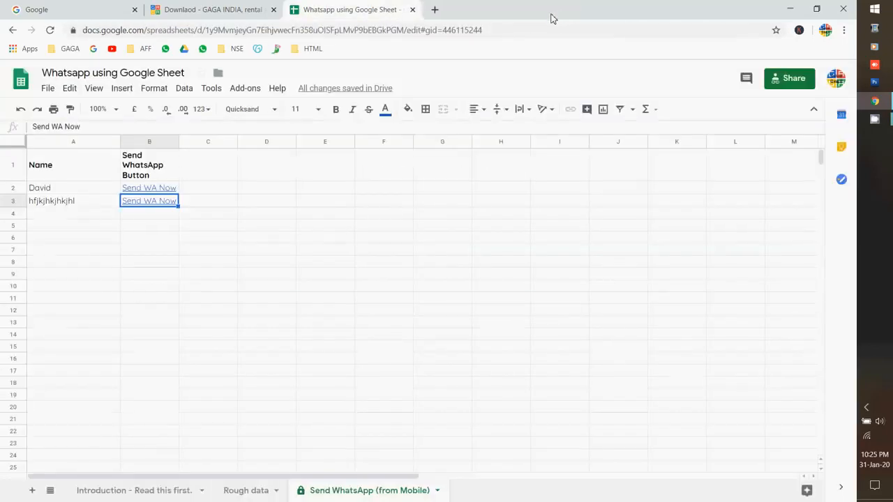
{"action": "left_click", "coordinate": [187, 10]}
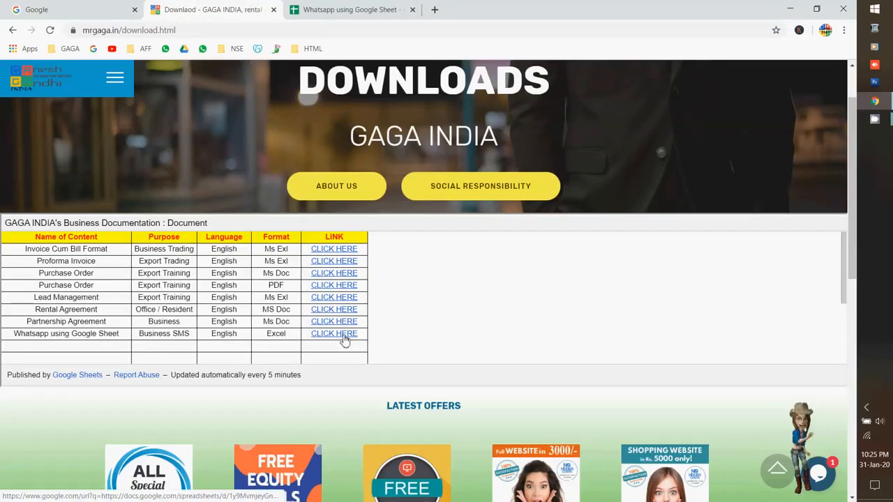
Open the Whatsapp using Google Sheet link from the downloads page and view its download format options
{"action": "left_click", "coordinate": [344, 336]}
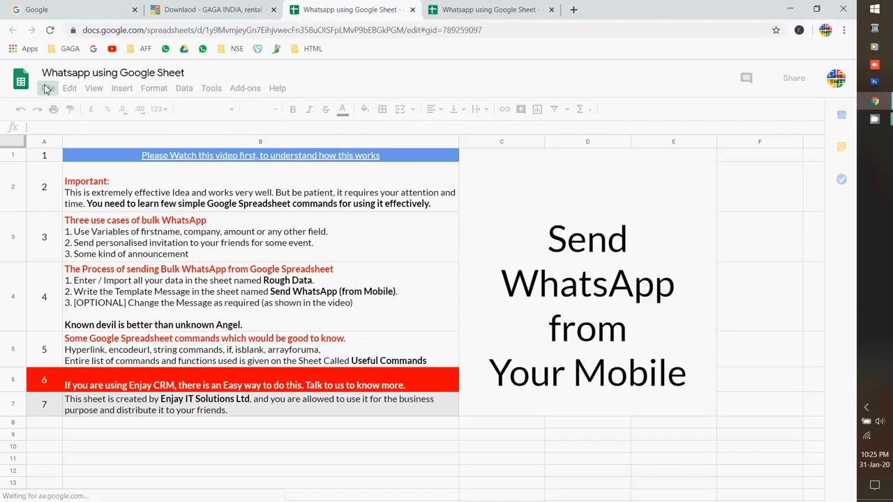
{"action": "left_click", "coordinate": [48, 89]}
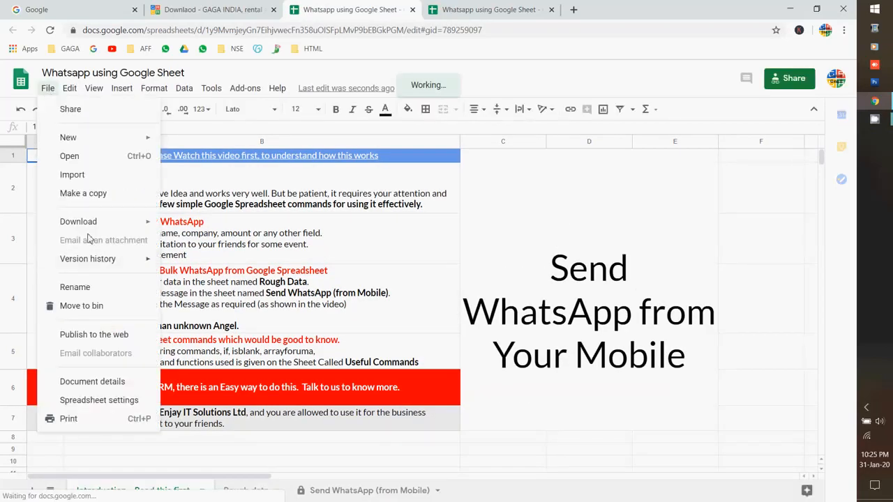
{"action": "mouse_move", "coordinate": [96, 223]}
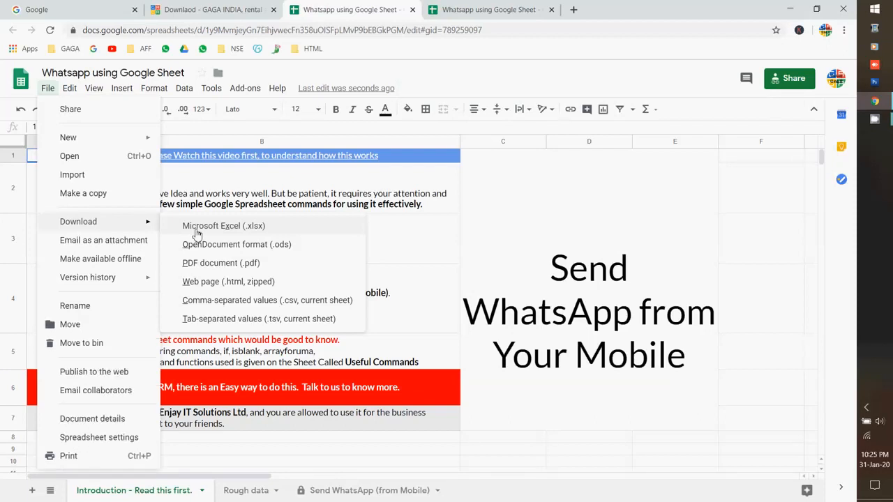
{"action": "left_click", "coordinate": [566, 229]}
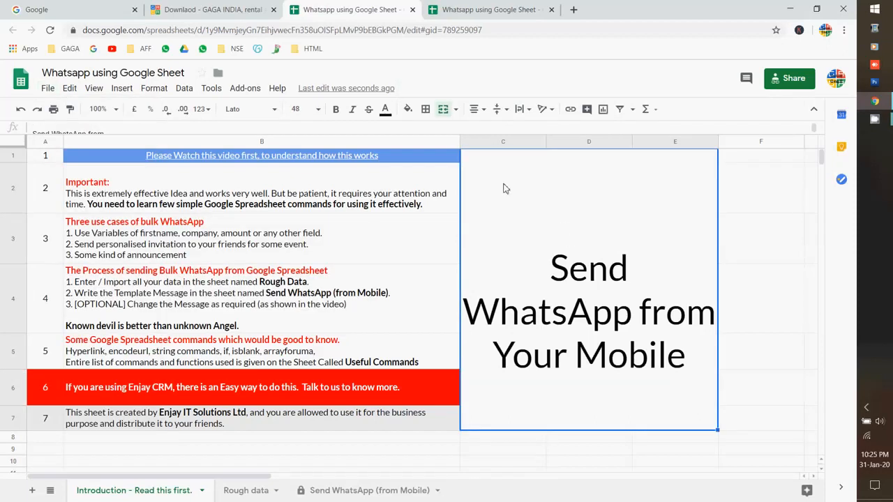
Back in the original spreadsheet, type 'hkjh' in Introduction cell B9, then go to Rough data
{"action": "left_click", "coordinate": [453, 9]}
{"action": "left_click", "coordinate": [313, 9]}
{"action": "left_click", "coordinate": [286, 451]}
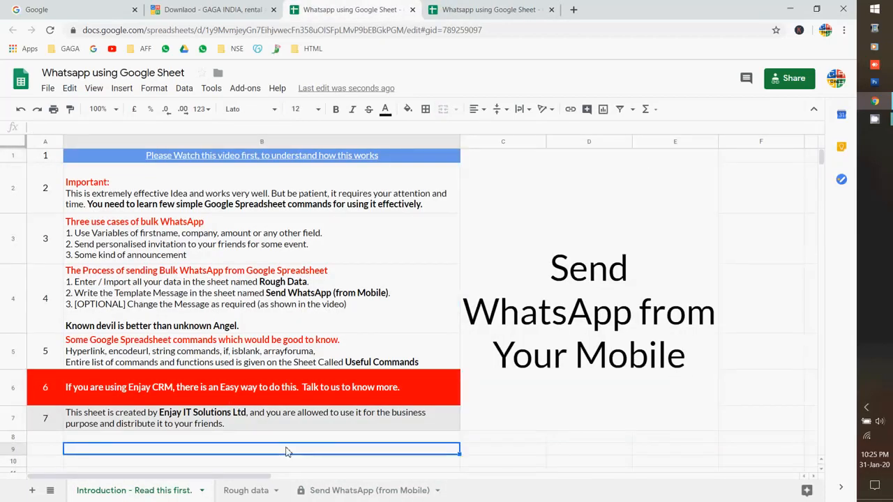
{"action": "type", "text": "hkjh"}
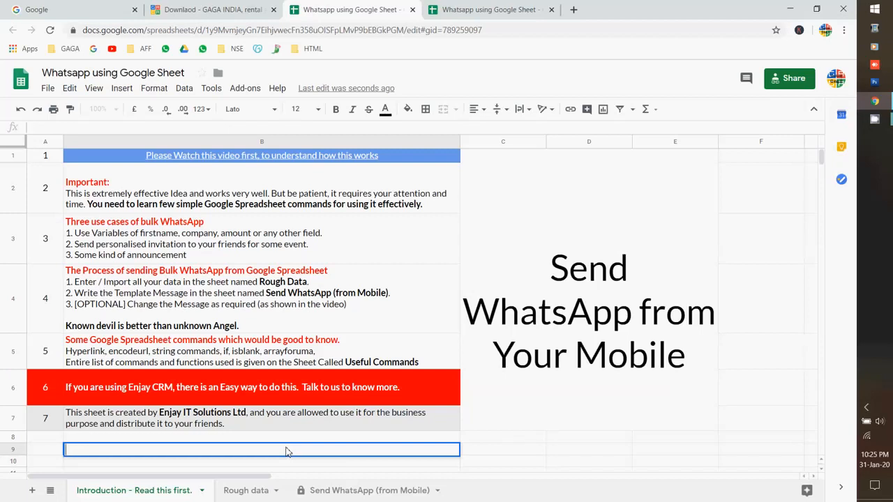
{"action": "left_click", "coordinate": [252, 492]}
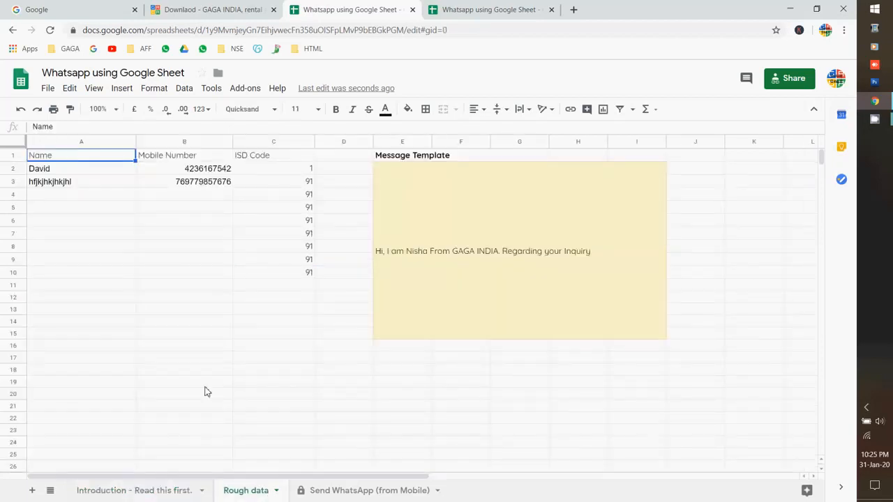
Replace the second contact's mobile number in B3 with a new number
{"action": "left_click", "coordinate": [174, 172]}
{"action": "left_click", "coordinate": [171, 183]}
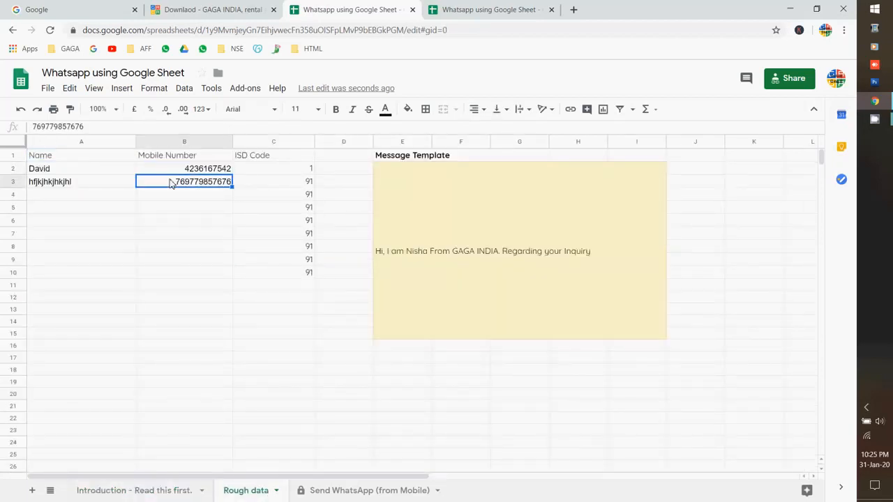
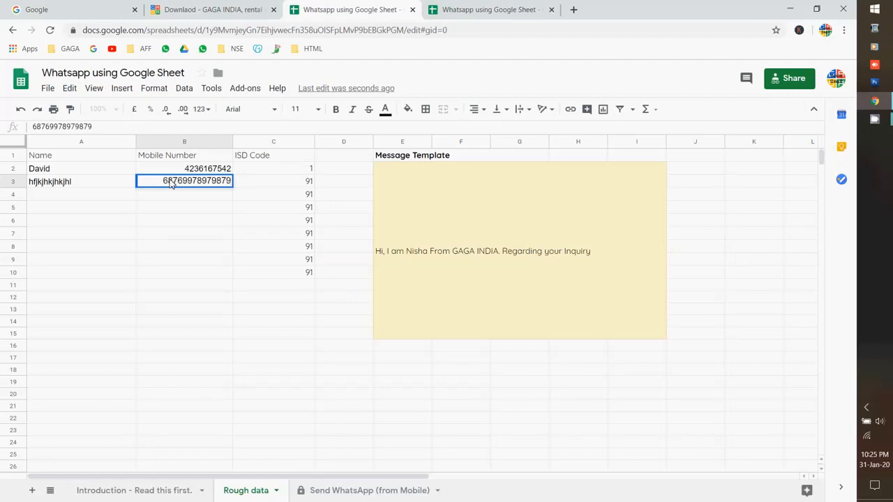
{"action": "key", "text": "Return"}
View the Send WhatsApp (from Mobile) sheet, then close both spreadsheet tabs
{"action": "left_click", "coordinate": [369, 491]}
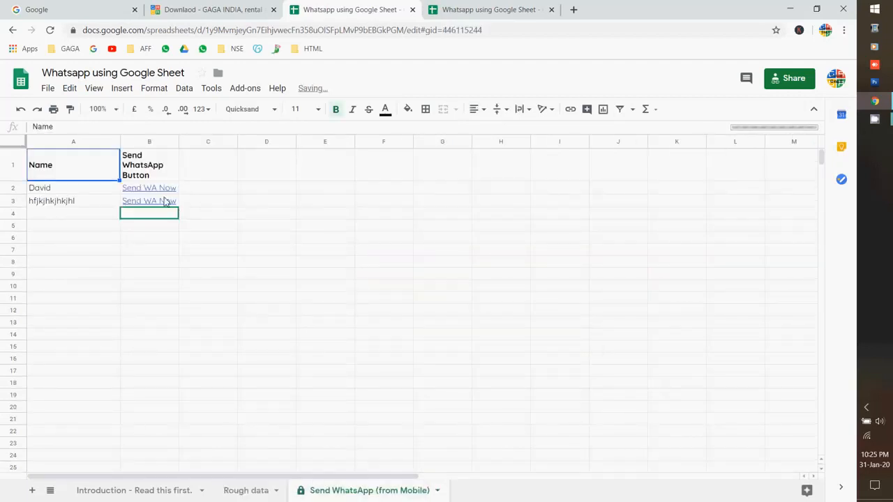
{"action": "left_click", "coordinate": [474, 10]}
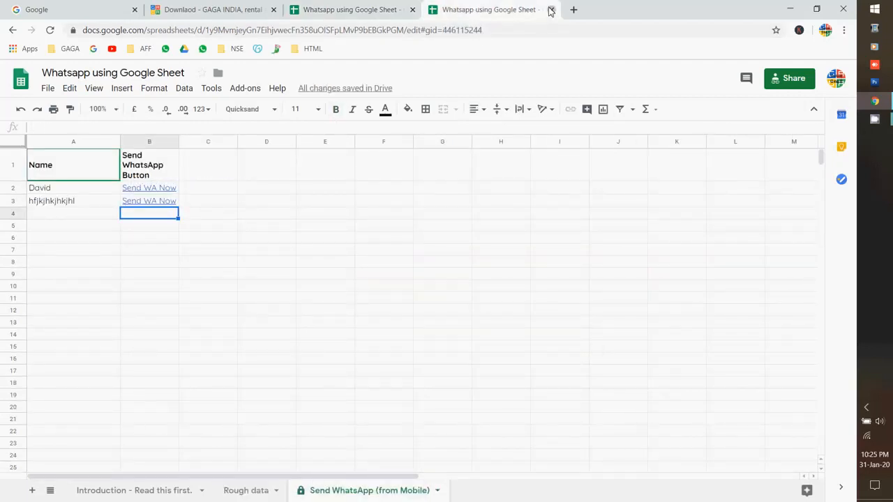
{"action": "left_click", "coordinate": [550, 10]}
{"action": "left_click", "coordinate": [412, 10]}
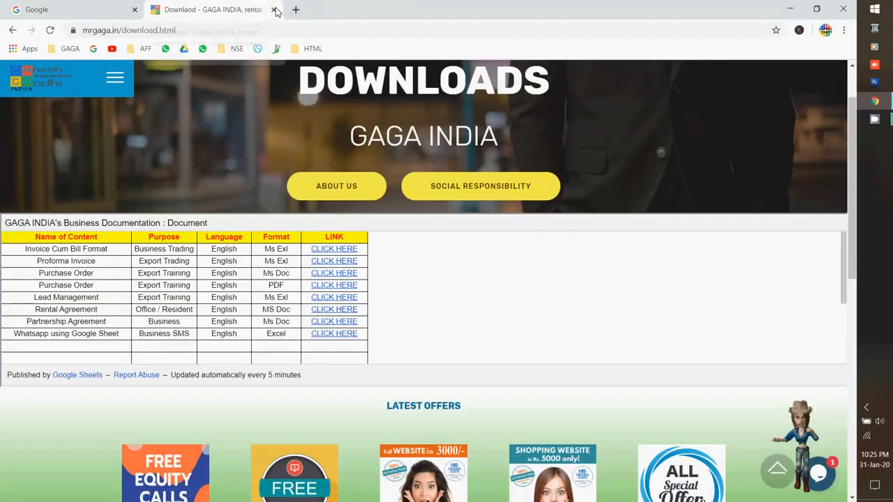